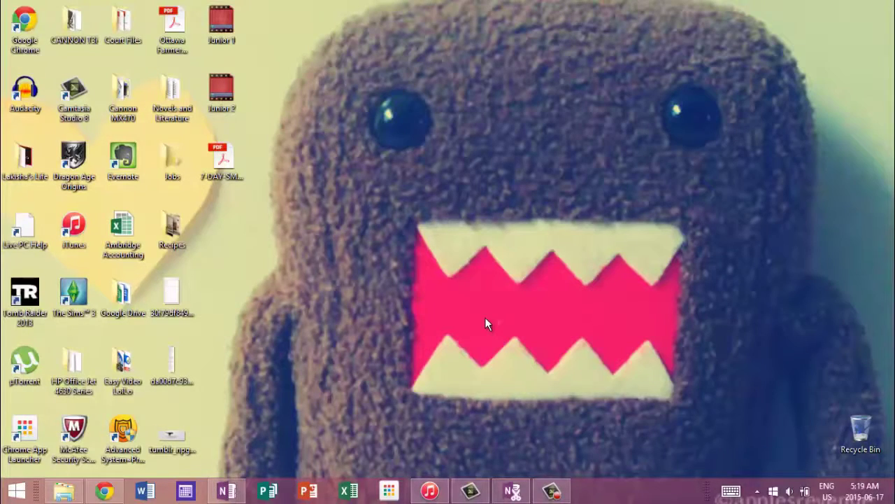
Bring up OneNote and browse the COMM 2100-A pages, from COMM before COMM to Postmodernism
click(226, 490)
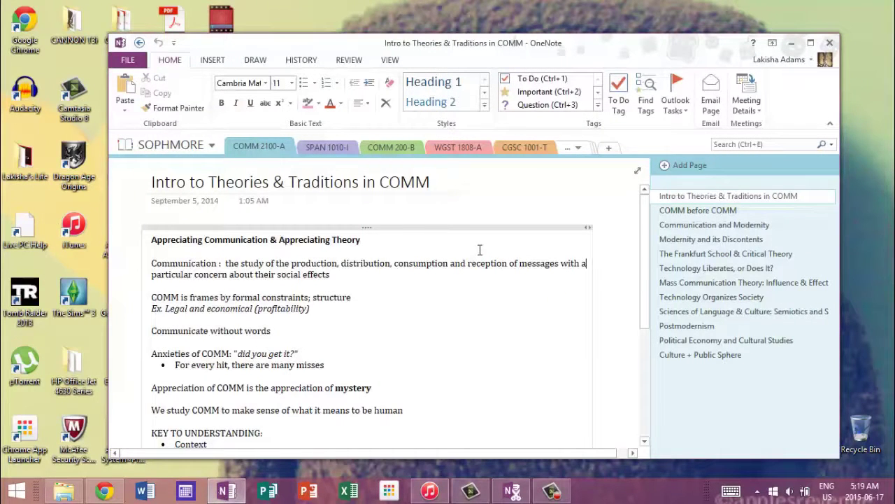
click(683, 210)
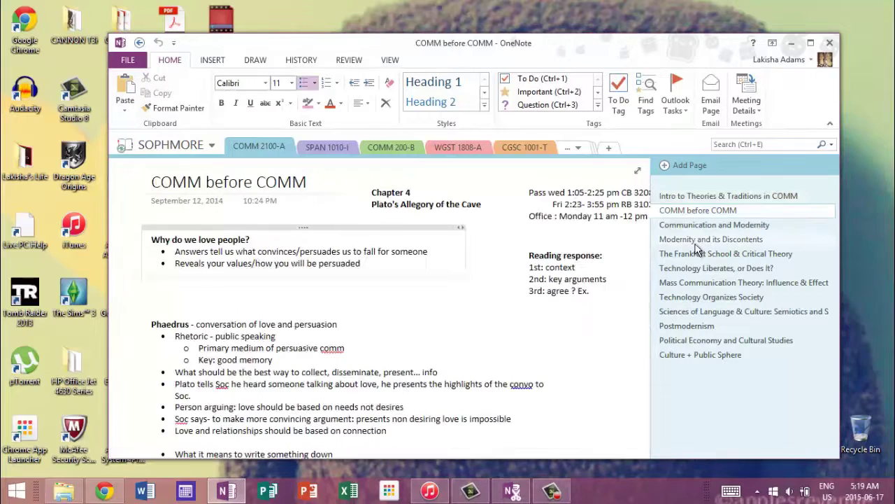
click(700, 239)
click(713, 299)
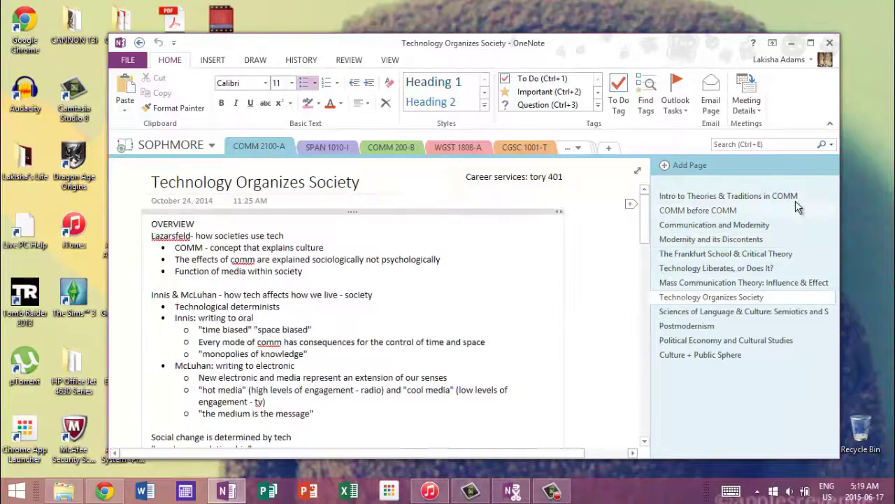
click(693, 326)
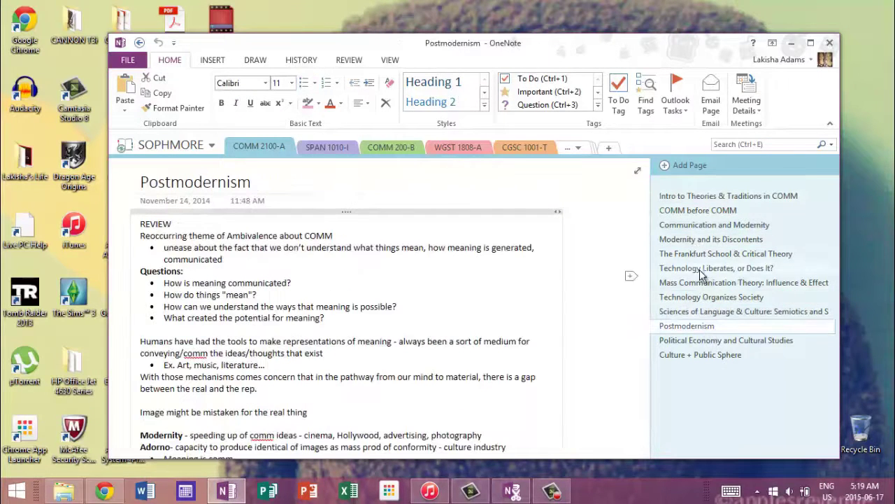
click(707, 197)
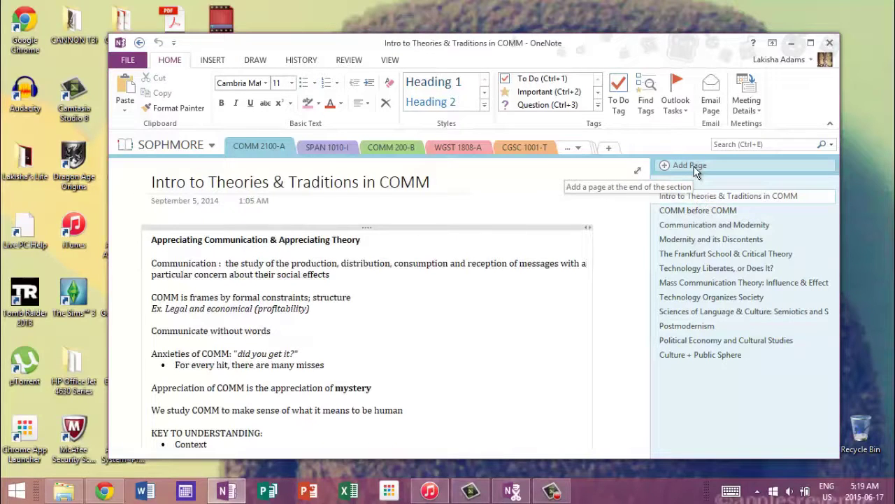
Visit the SPAN 1010-I, COMM 200-B, WGST 1808-A and CGSC 1001-T sections, then COMM 2100-A's Communication and Modernity page
click(332, 146)
click(389, 146)
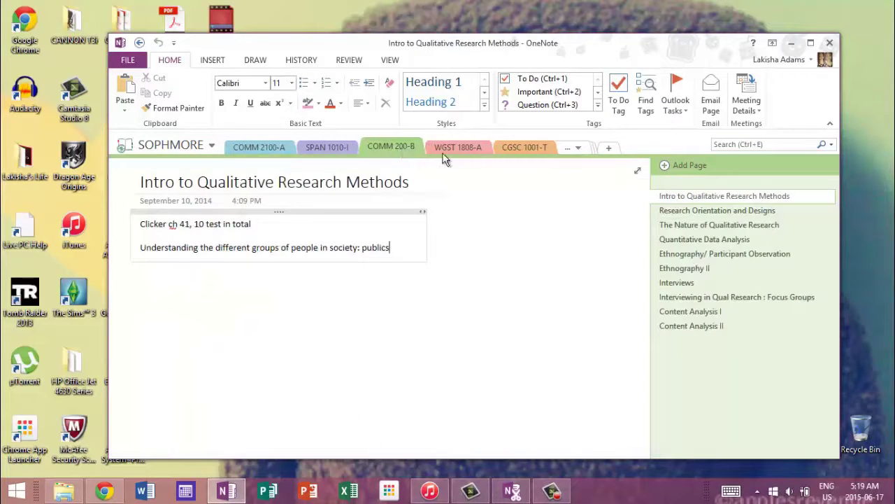
click(448, 148)
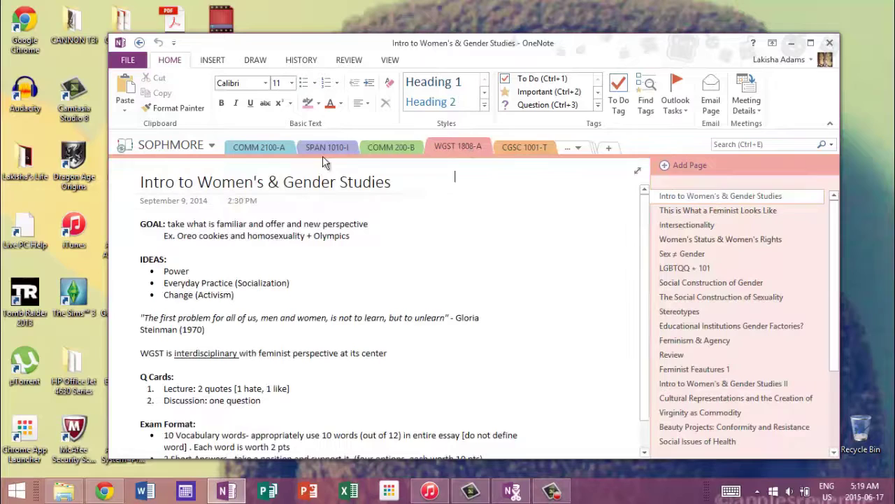
click(524, 150)
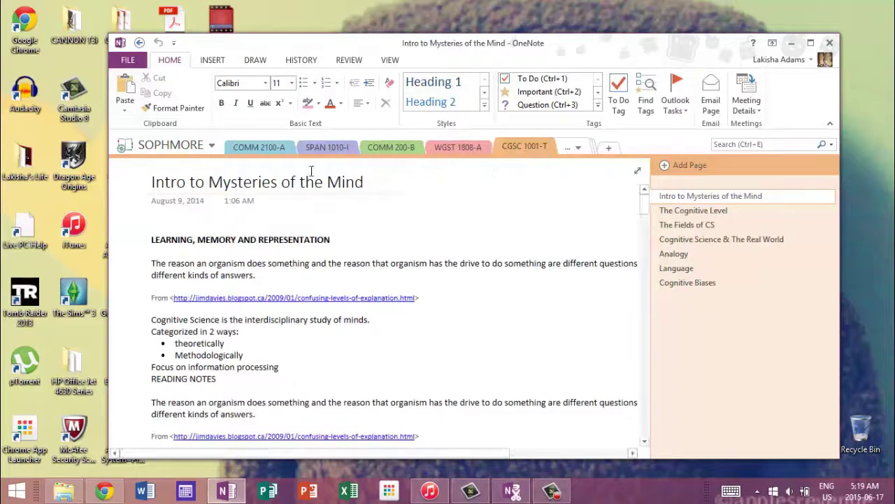
click(276, 151)
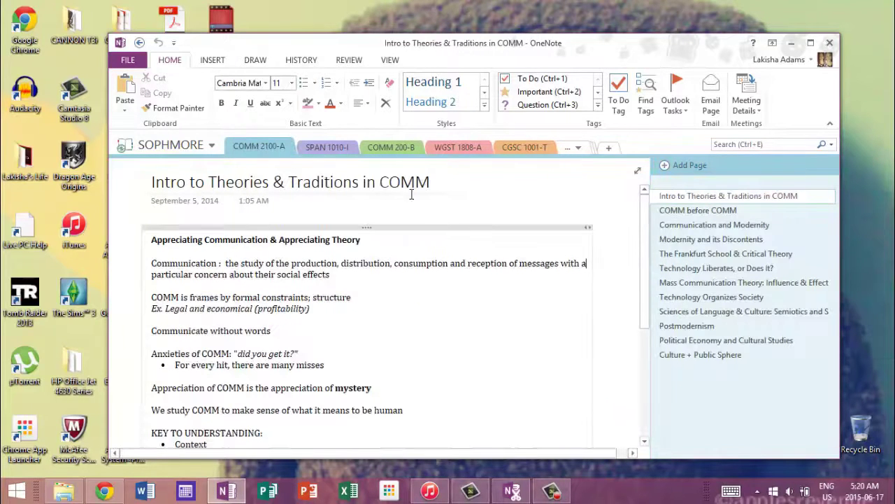
click(720, 225)
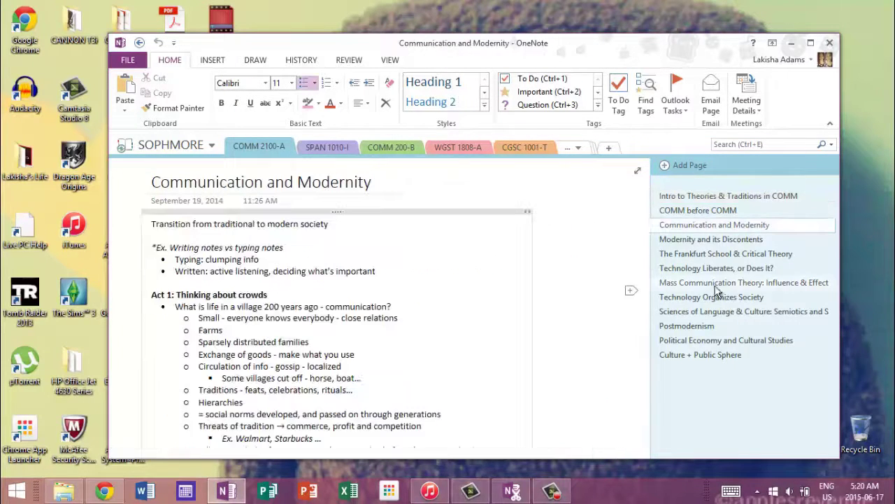
Browse COMM 200-B's Ethnography pages and WGST 1808-A's gender pages, then return to COMM 2100-A
click(393, 147)
click(696, 240)
click(707, 269)
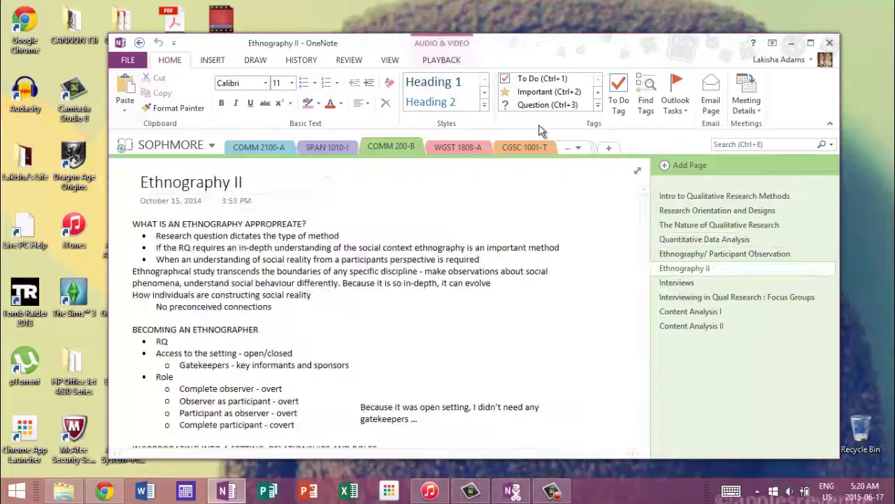
click(448, 147)
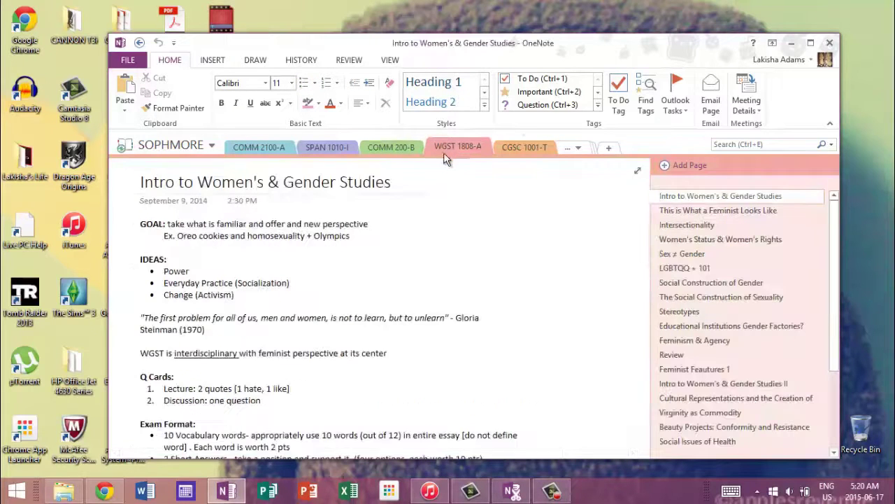
click(727, 254)
click(724, 297)
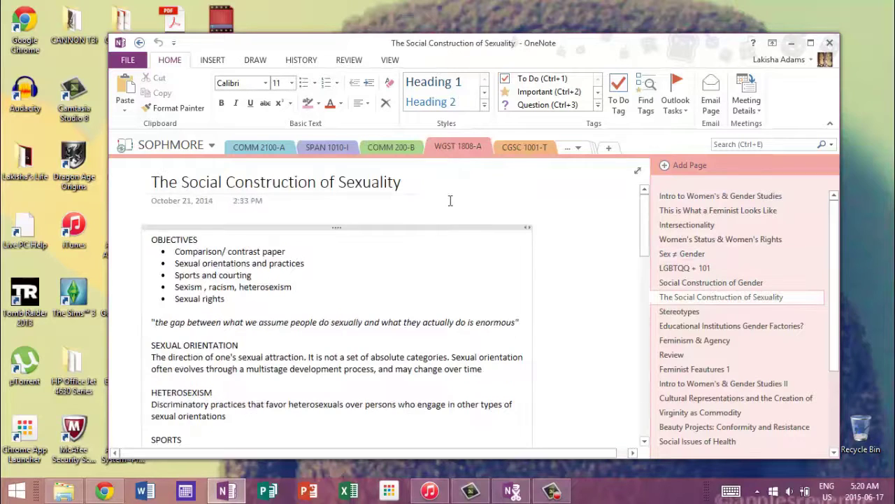
scroll(449, 200, down, 5)
scroll(222, 239, up, 5)
click(256, 150)
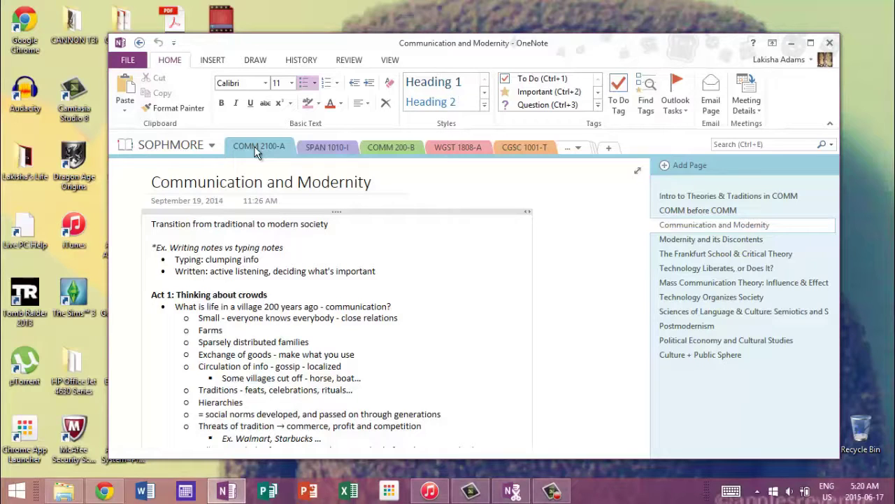
click(326, 147)
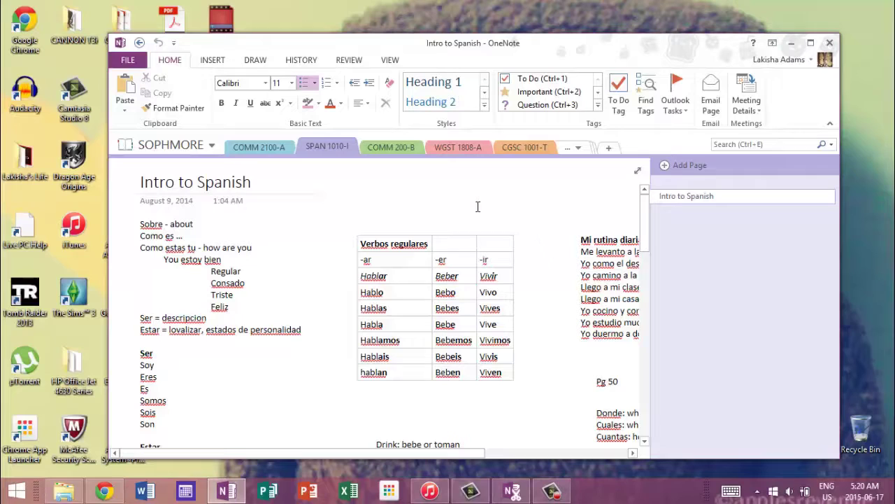
click(258, 147)
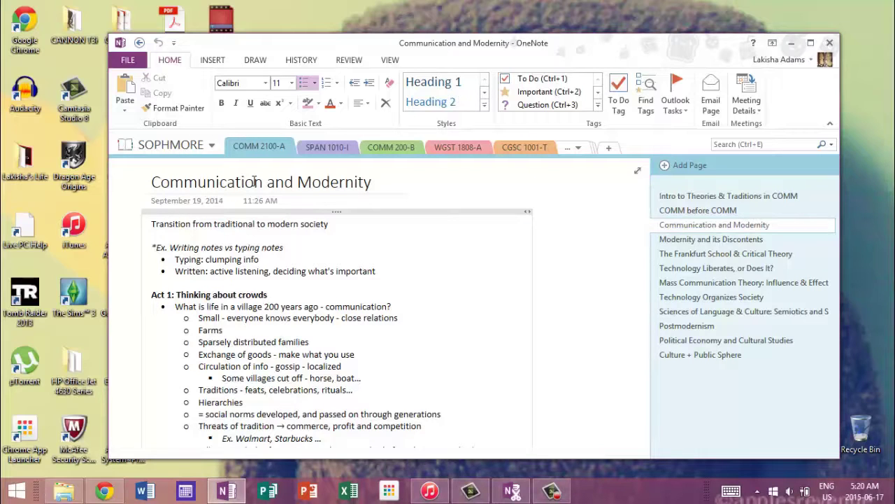
Switch to the personal notebook and rename its blank section 'Course 1'
click(210, 146)
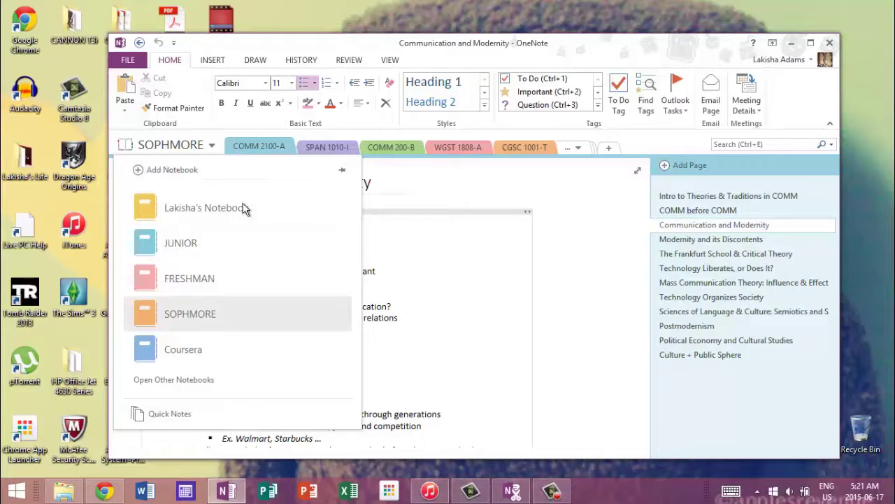
click(203, 210)
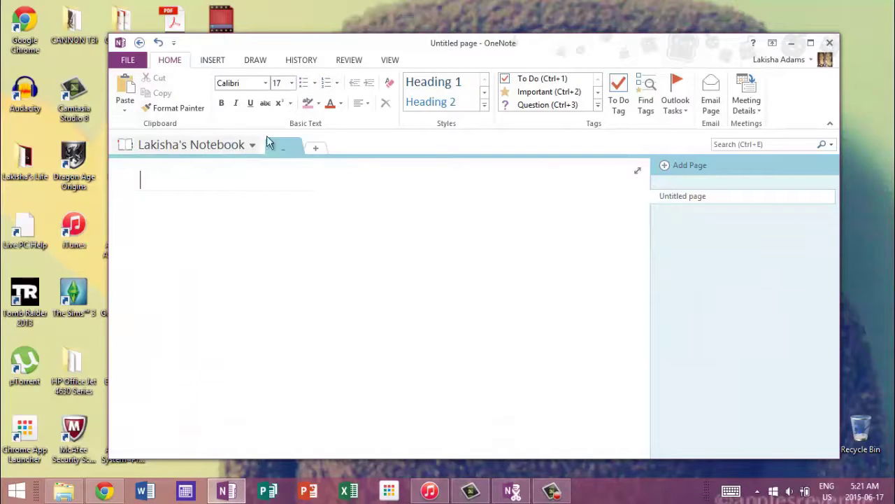
double_click(283, 150)
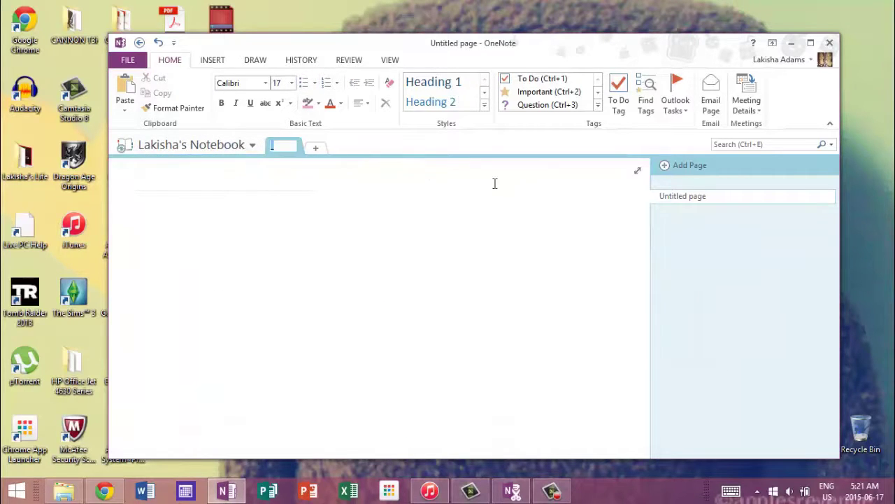
text(Course 1)
key(Return)
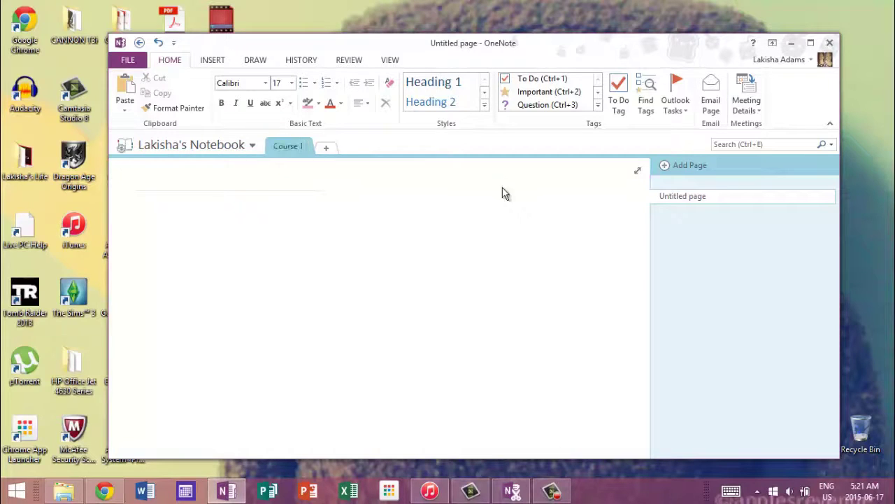
Add a new section named 'Course 2' and set its section colour to Orange
click(328, 151)
text(Course)
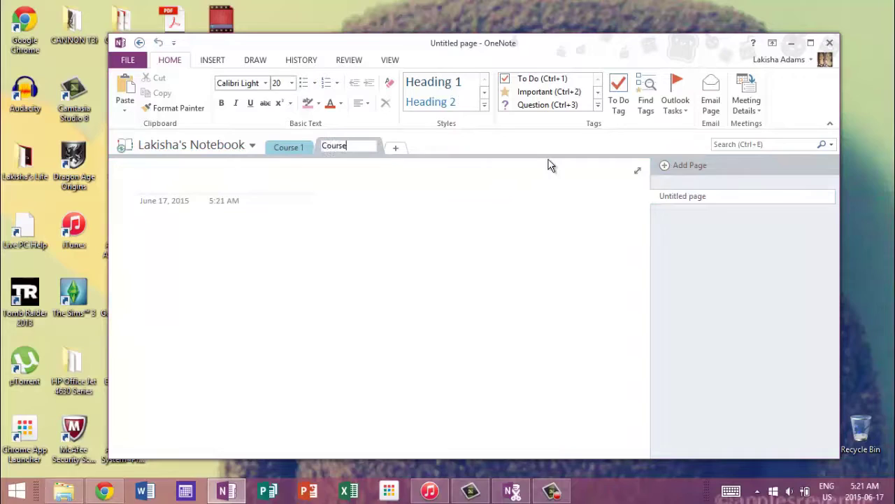
text( 2)
key(Return)
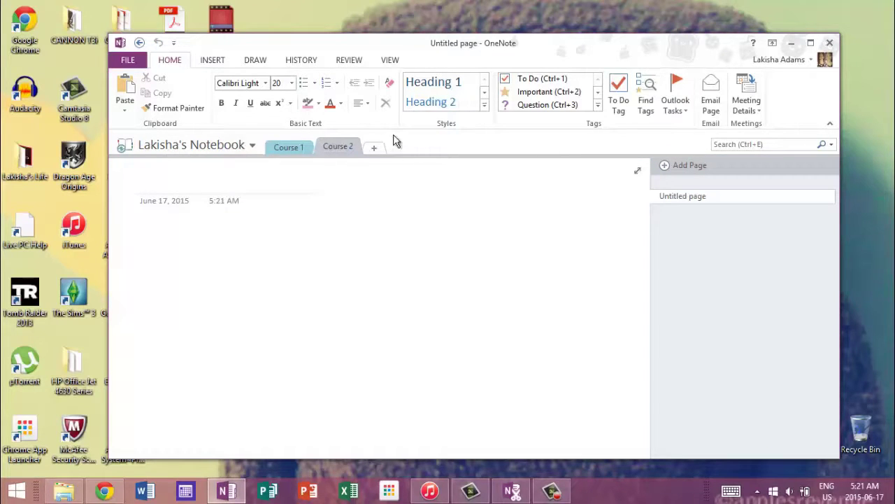
right_click(337, 147)
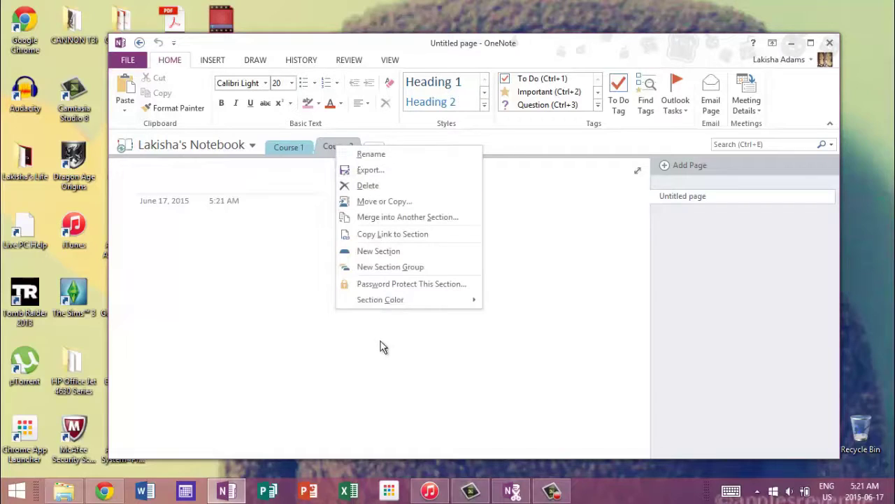
mouse_move(396, 300)
click(514, 306)
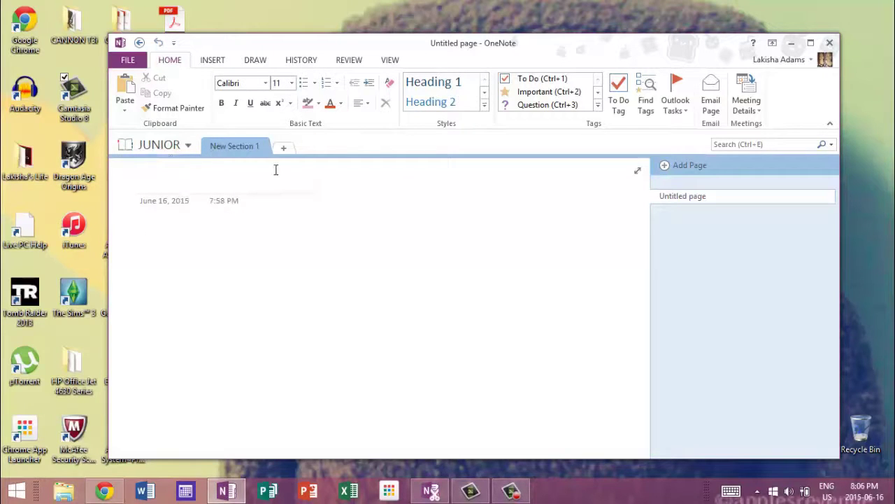
Rename New Section 1 to 'COMM 3308 A' and title its page 'Advertising: A Critical Perspective'
double_click(235, 149)
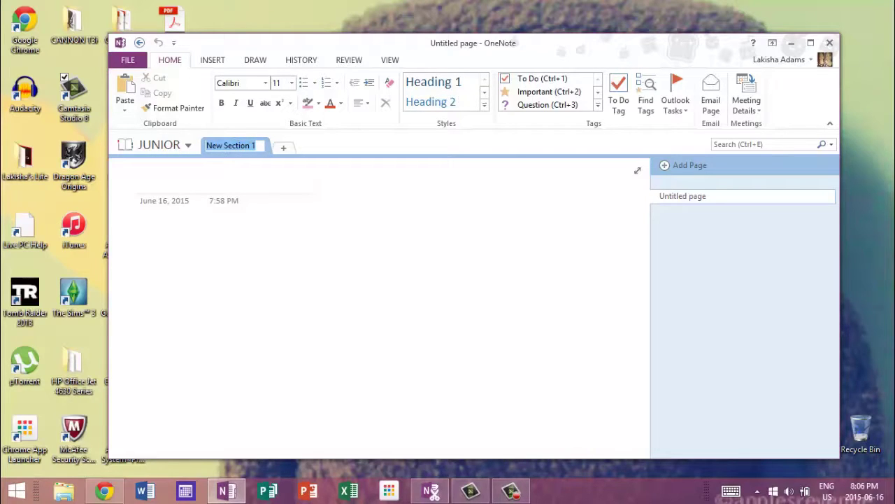
text(c)
text(COMM 3308 A)
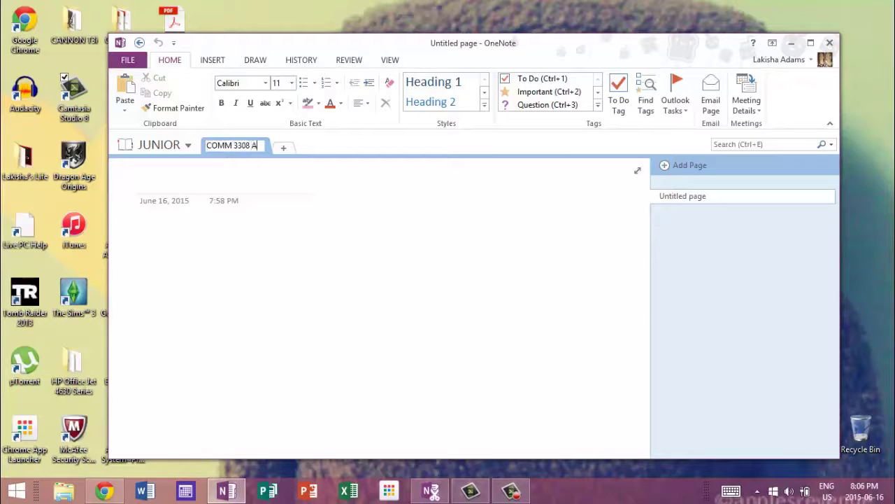
key(Return)
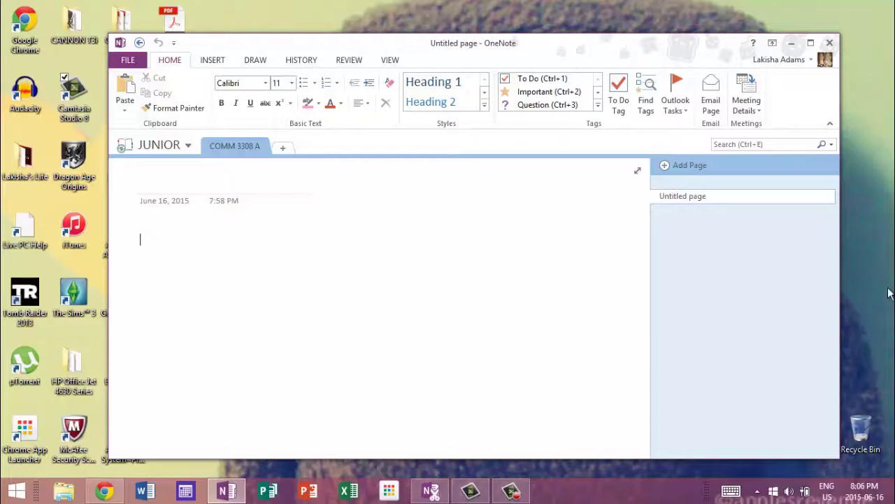
click(371, 174)
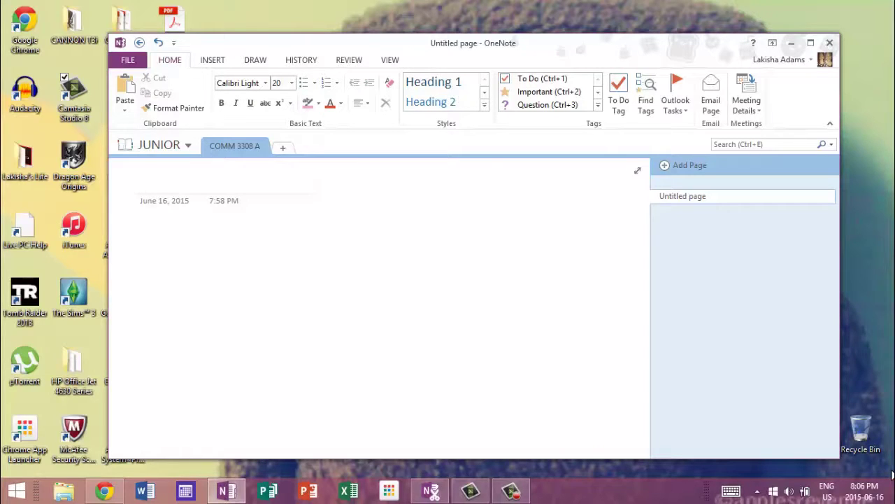
text(Adver tising)
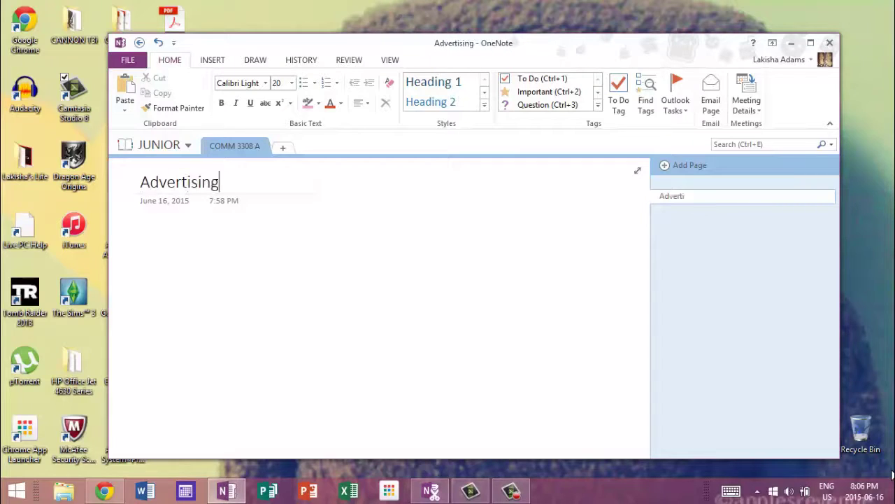
text(: A Crit)
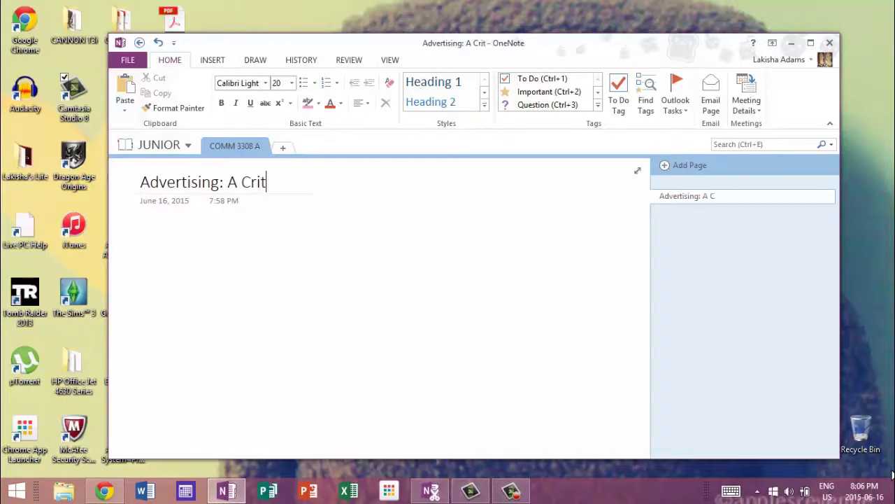
text(ical Perspective)
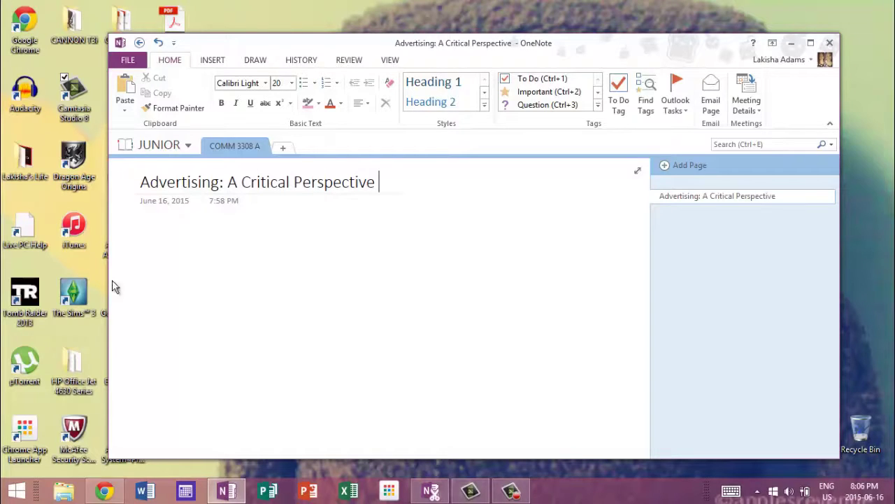
Use the page date calendar to advance to September 2015 and pick the 2nd
click(161, 200)
click(131, 201)
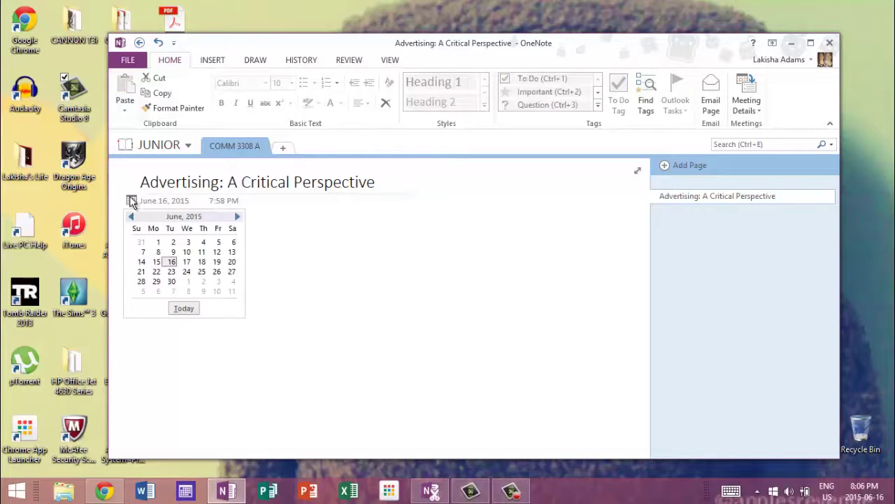
click(237, 216)
click(237, 218)
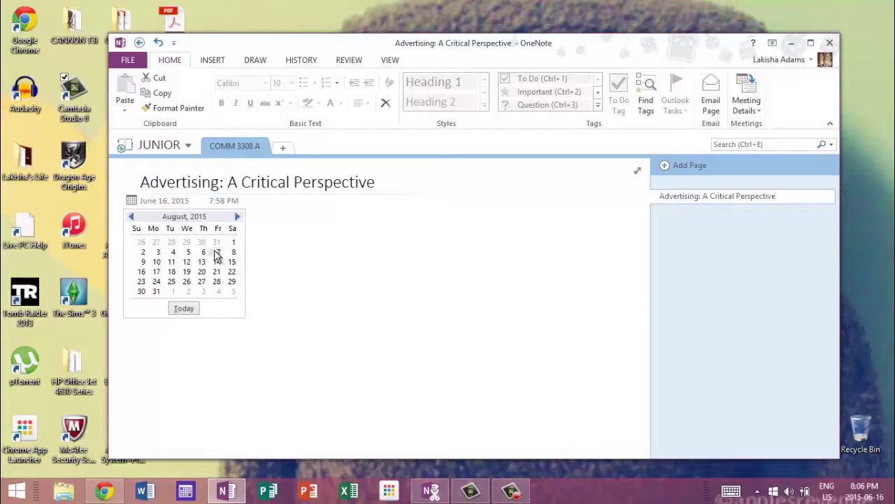
click(237, 217)
click(186, 242)
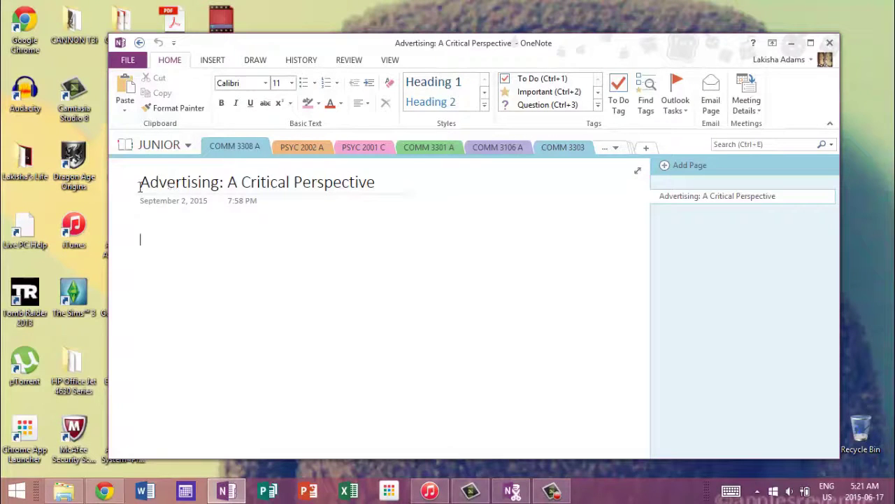
drag(139, 185, 425, 176)
click(280, 146)
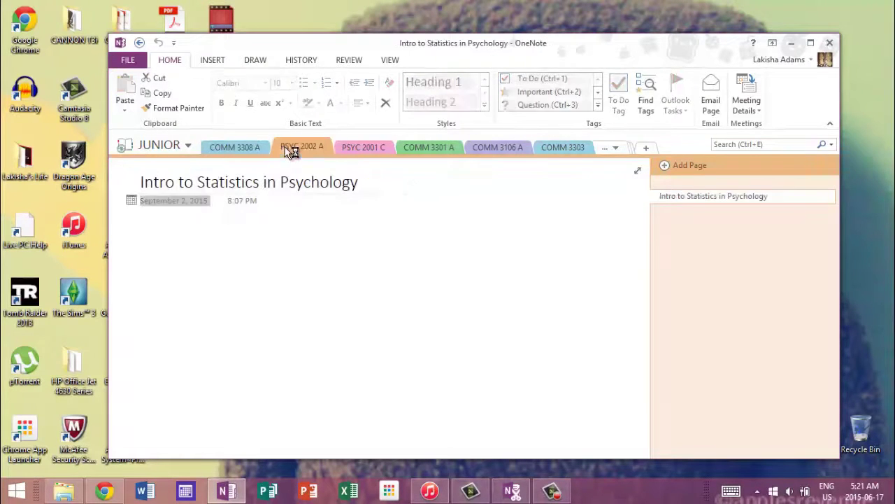
click(363, 145)
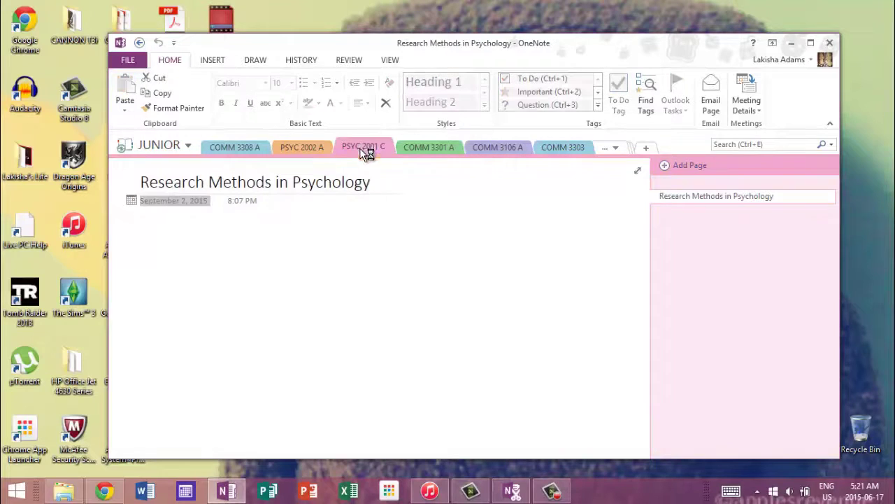
click(448, 146)
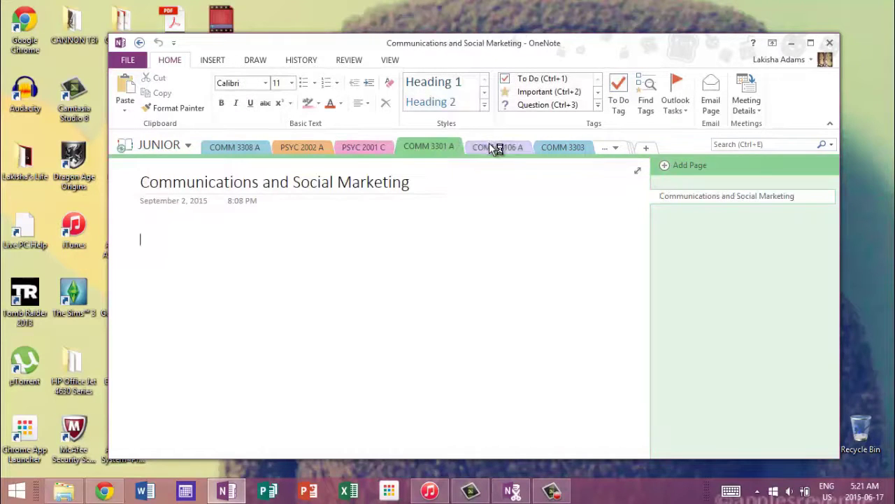
click(489, 145)
click(546, 146)
click(619, 152)
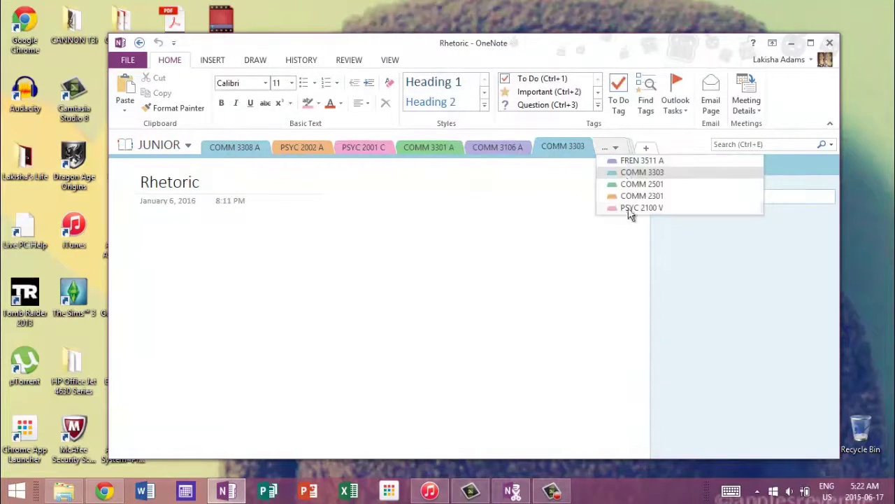
click(623, 266)
click(241, 151)
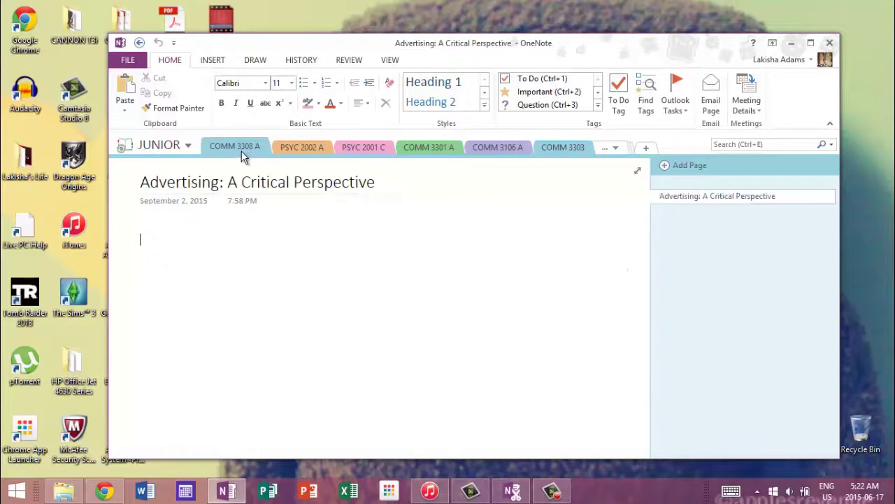